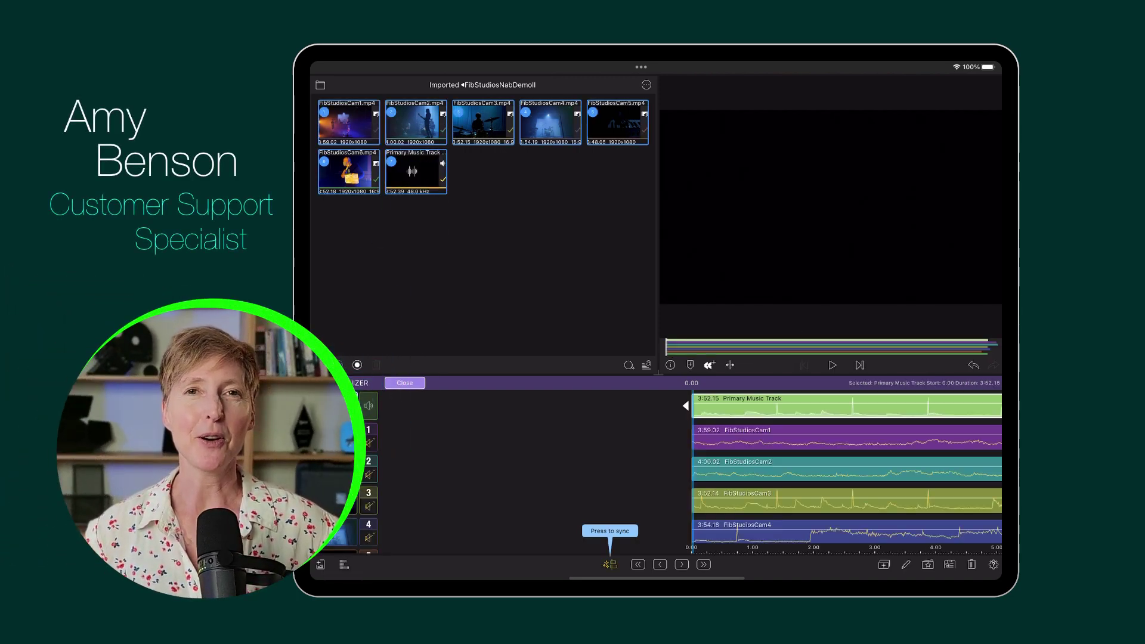
Sync the band demo clips and cut live between keyboard, stage, blue-lit and drummer angles
left_click(609, 477)
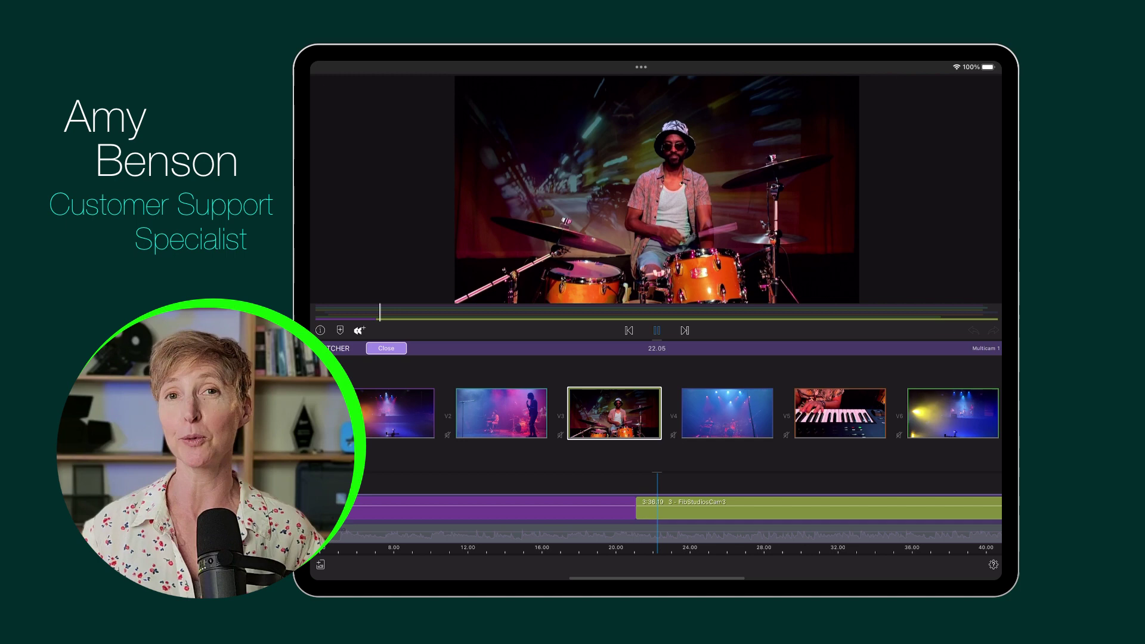
left_click(839, 413)
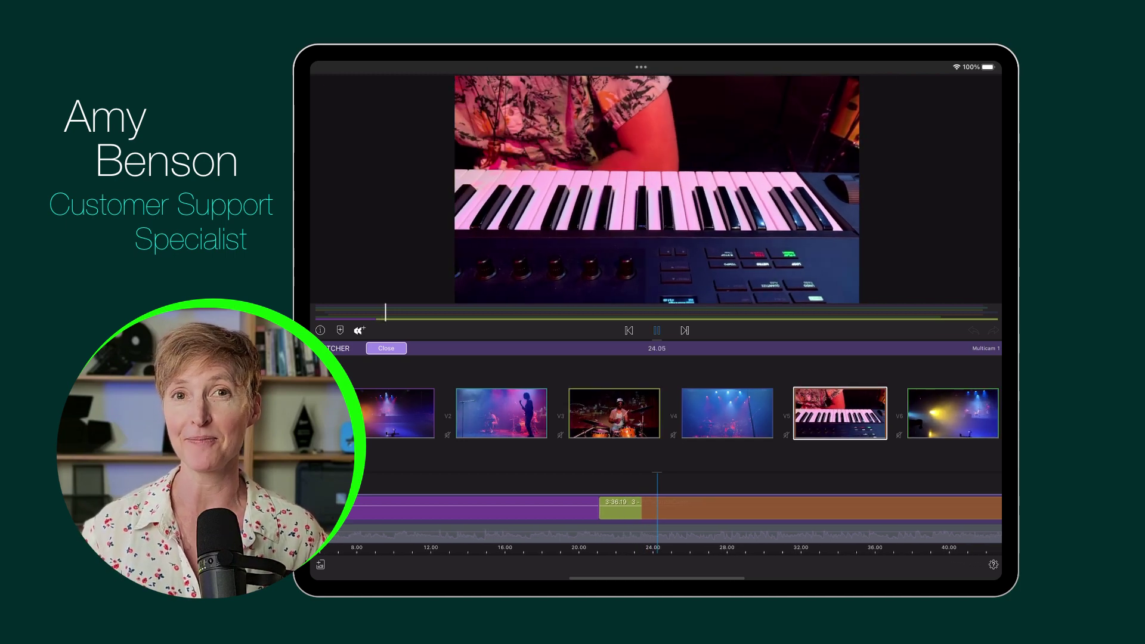
left_click(502, 414)
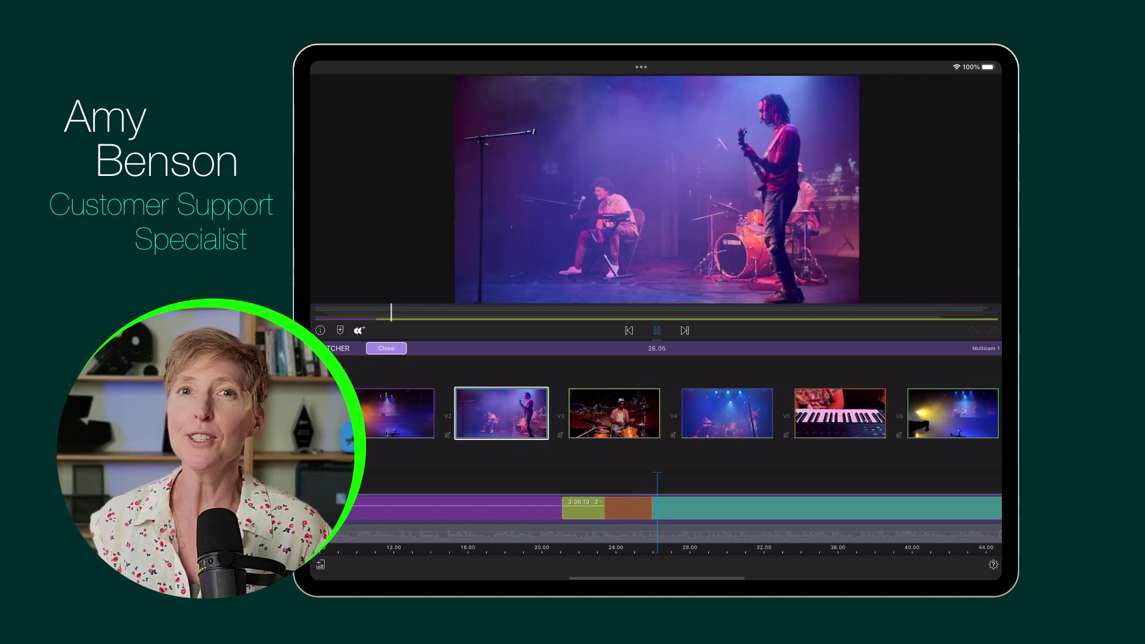
left_click(727, 414)
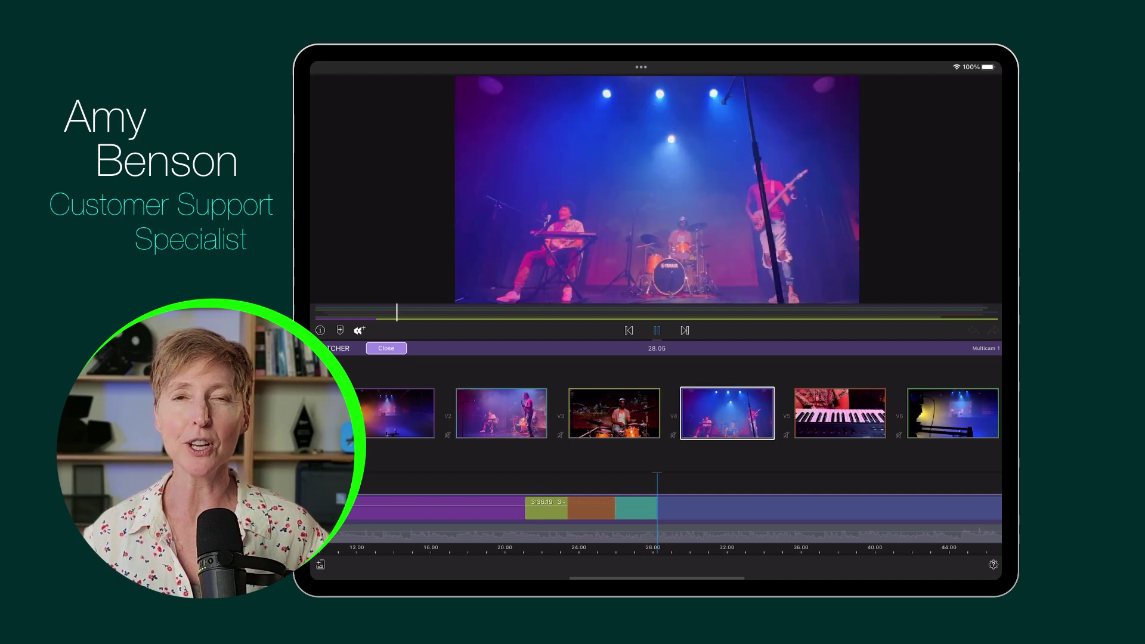
left_click(614, 414)
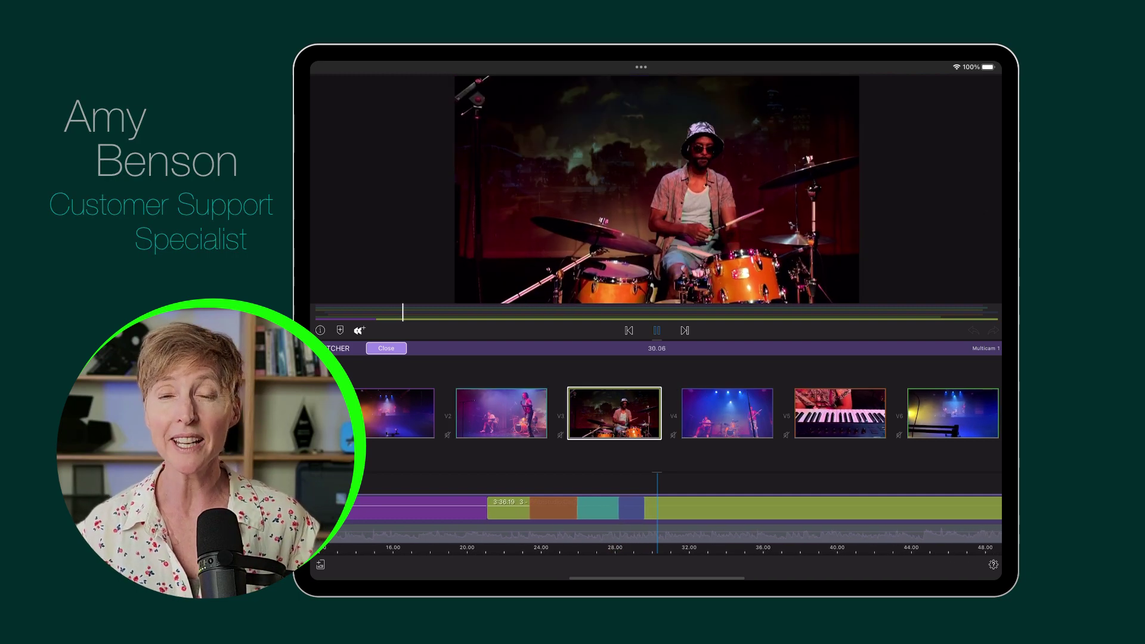
left_click(840, 413)
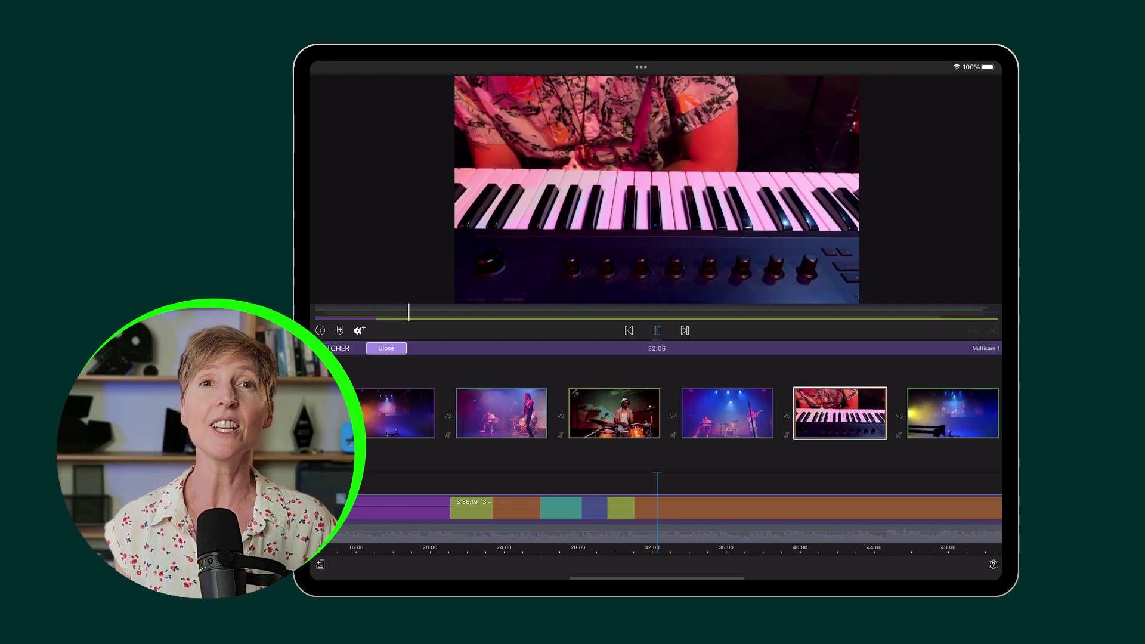
left_click(396, 413)
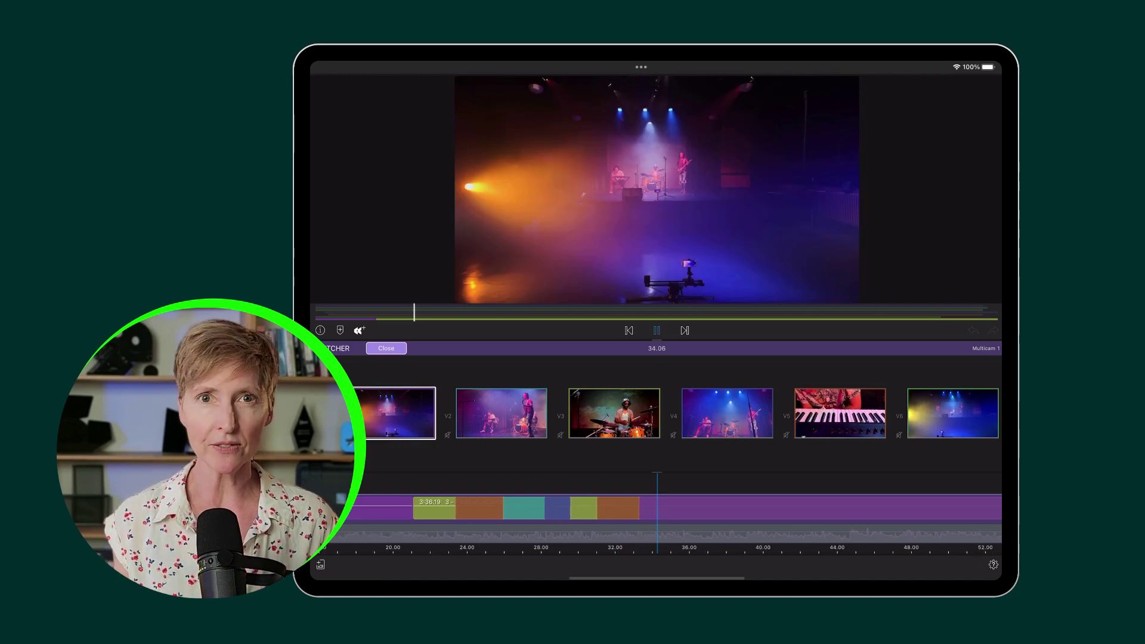
left_click(615, 414)
left_click(727, 414)
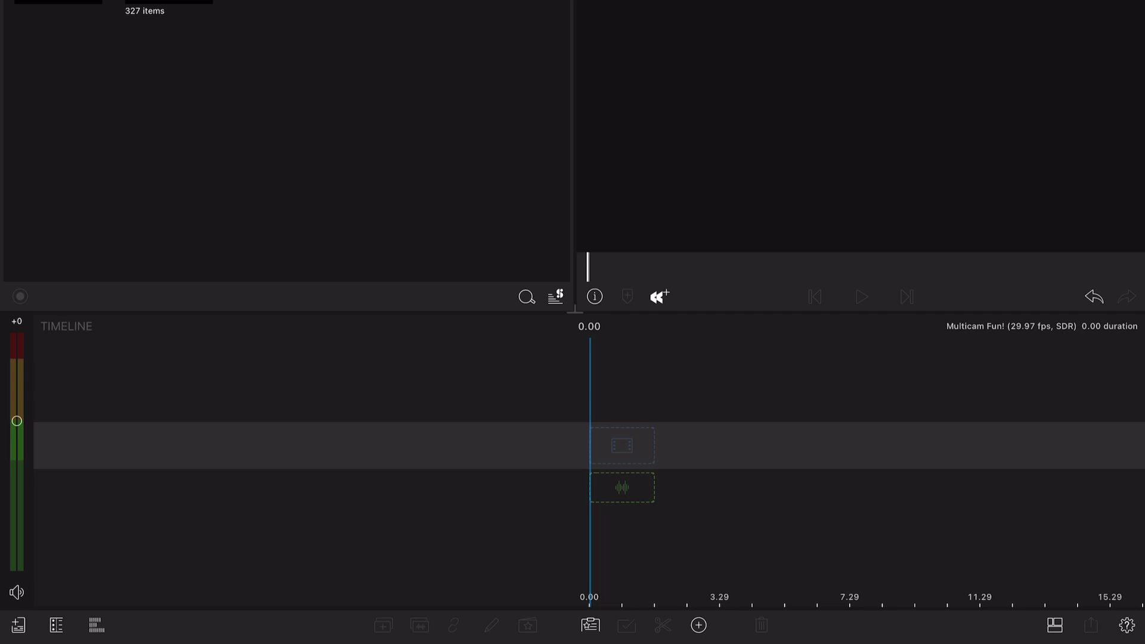
Add a new multicam clip and bring up its Synchronizer
left_click(698, 625)
left_click(680, 592)
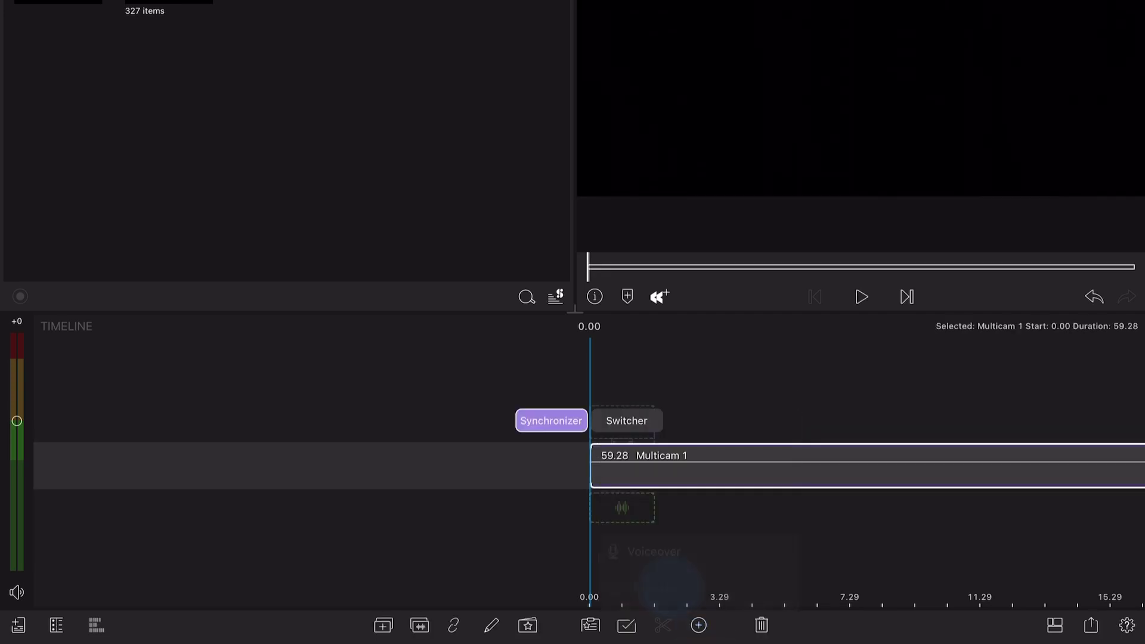
left_click(551, 420)
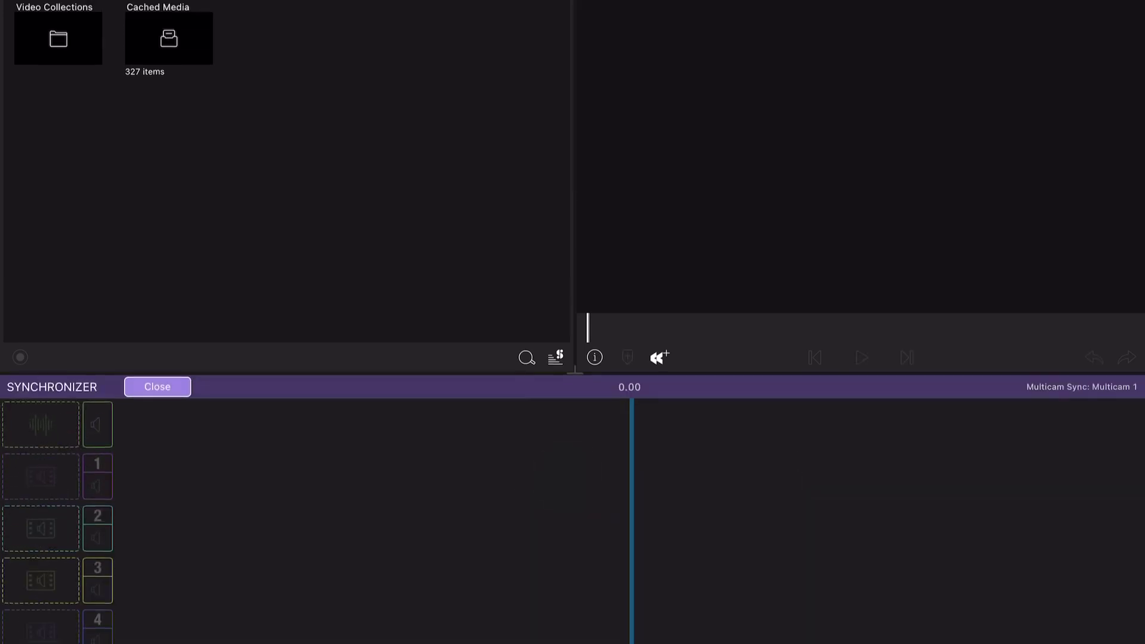
type("Thailand")
Add Thailand clips (Similan aerial, colorful boats, beach flights, Maya Bay boats) as cameras 1–4
key("Return")
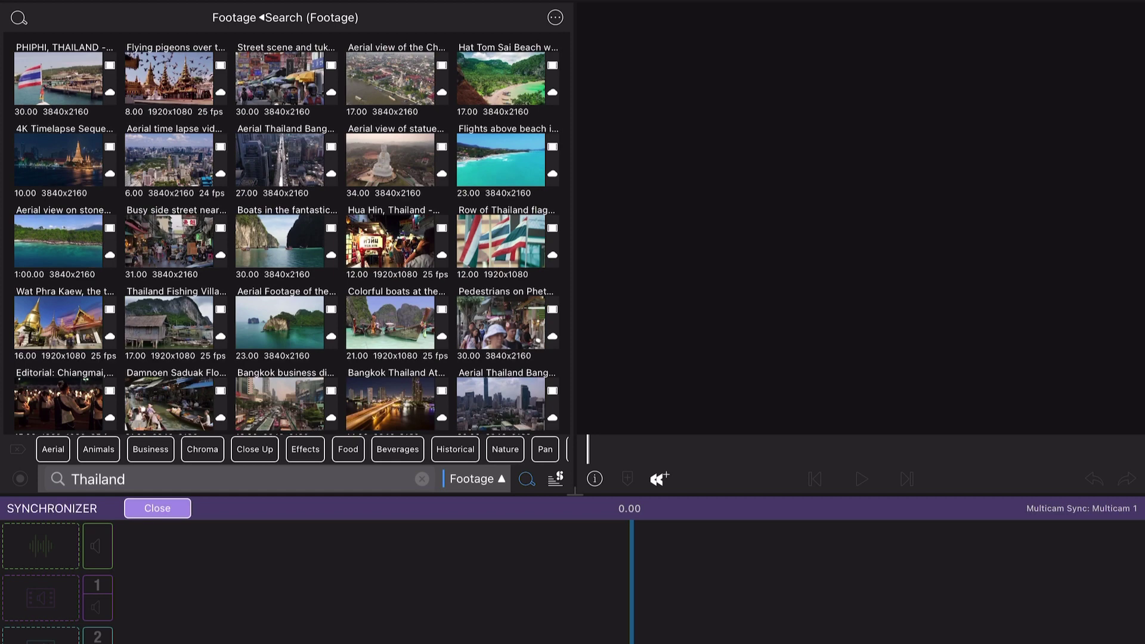
double_click(279, 320)
double_click(396, 138)
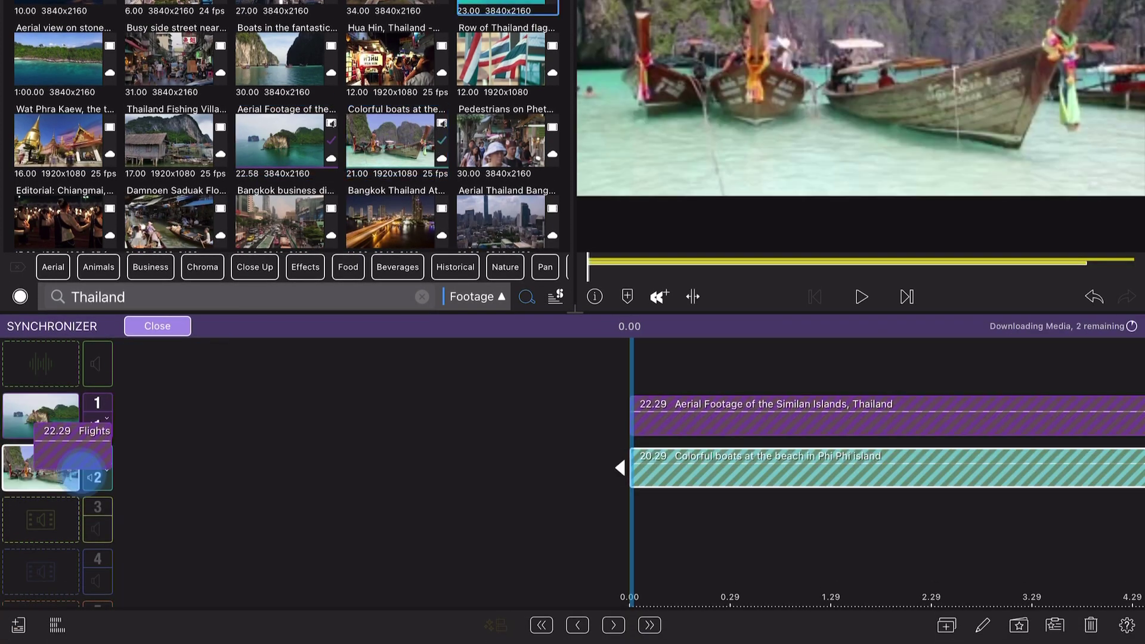
double_click(285, 58)
left_click_drag(54, 538, 41, 571)
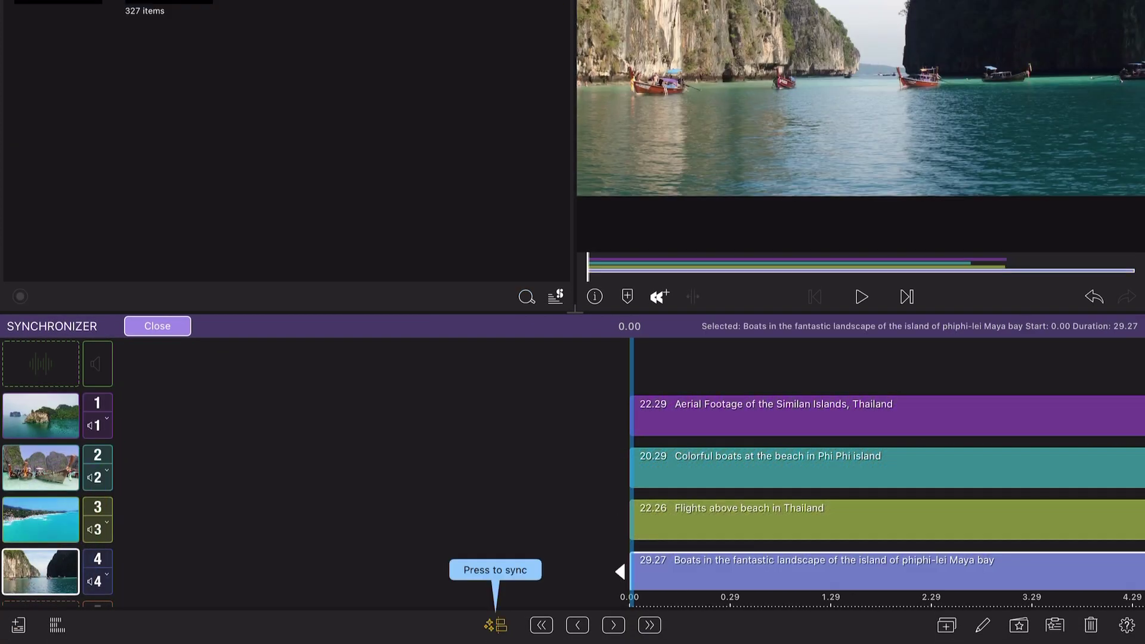
Build the Thailand multicam clip and start its playback in the Multicam Switcher
left_click(158, 326)
left_click(550, 417)
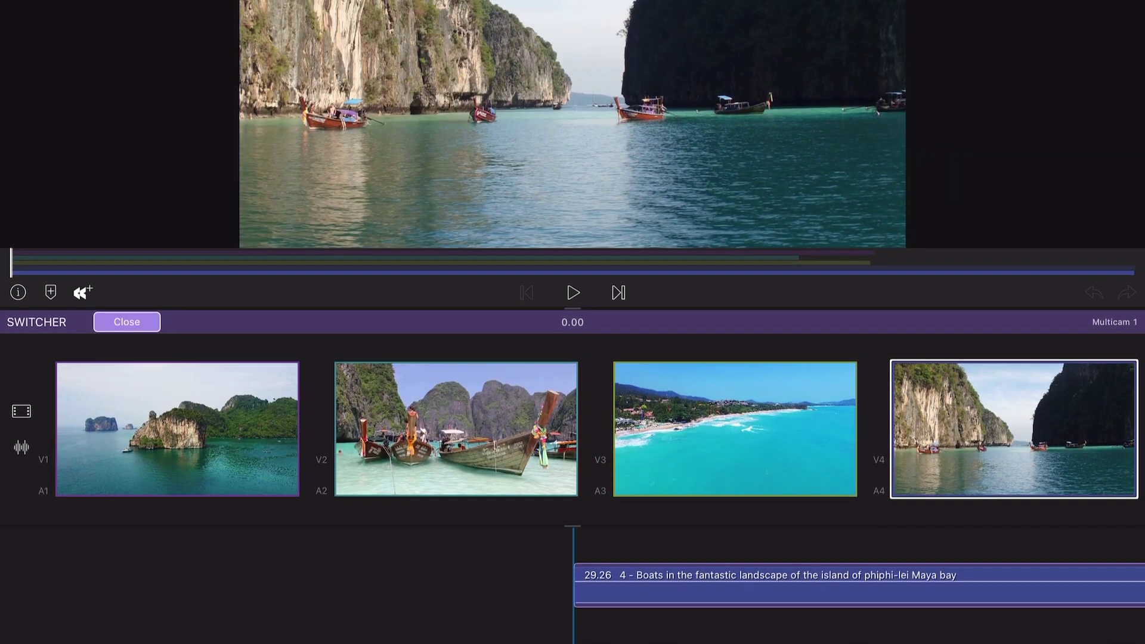
left_click(574, 293)
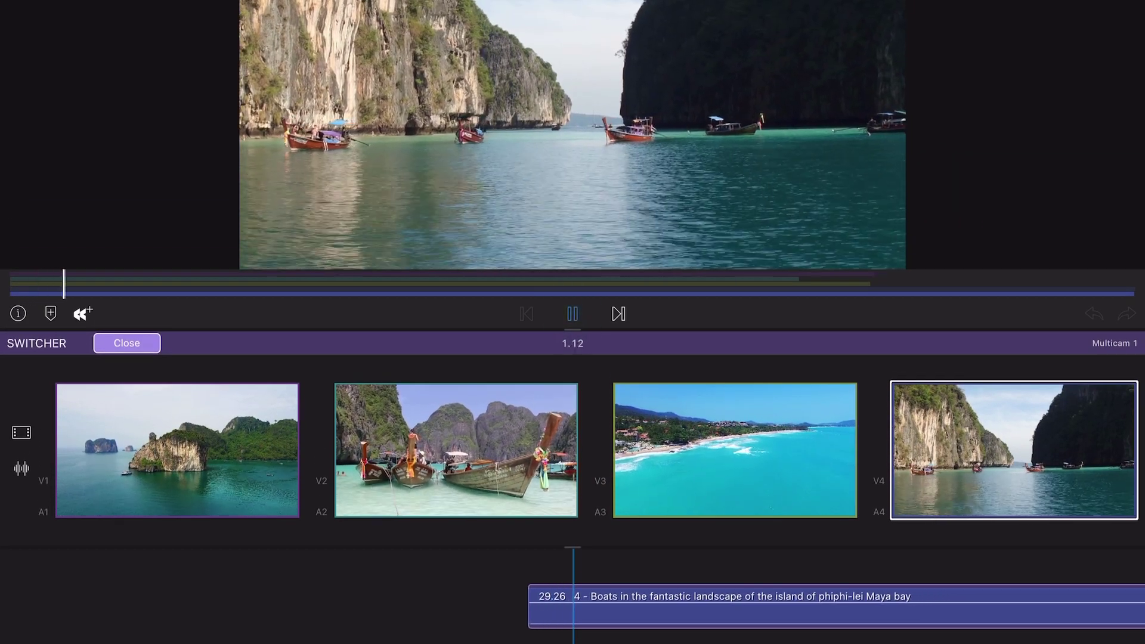
Cut live between the longtail boats, aerial beach and limestone island angles
left_click(456, 450)
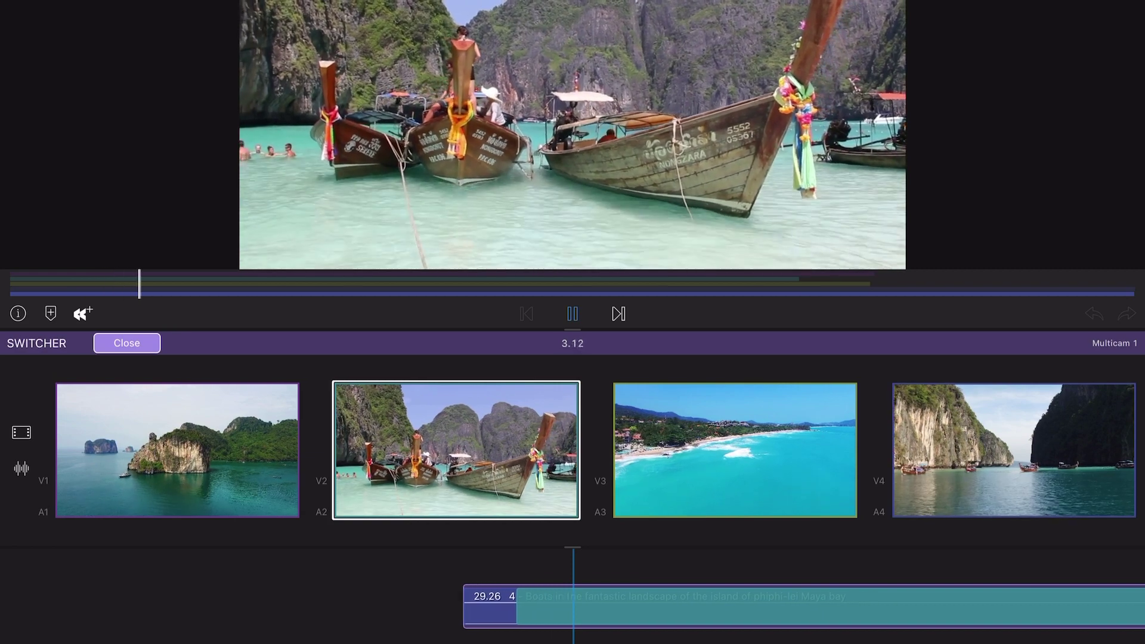
left_click(735, 450)
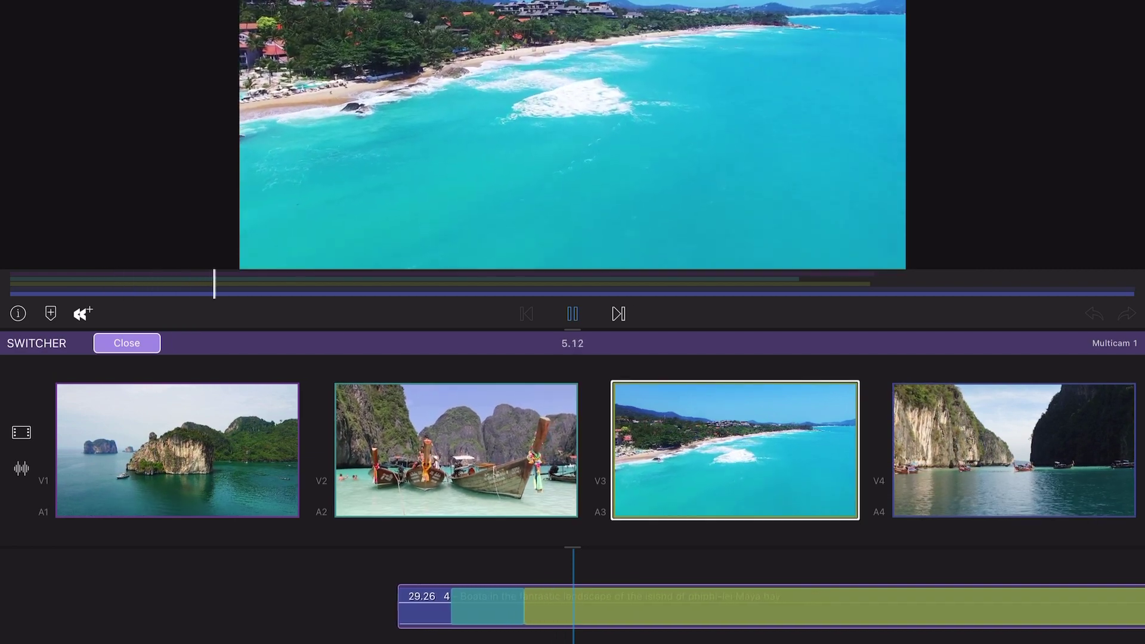
left_click(177, 450)
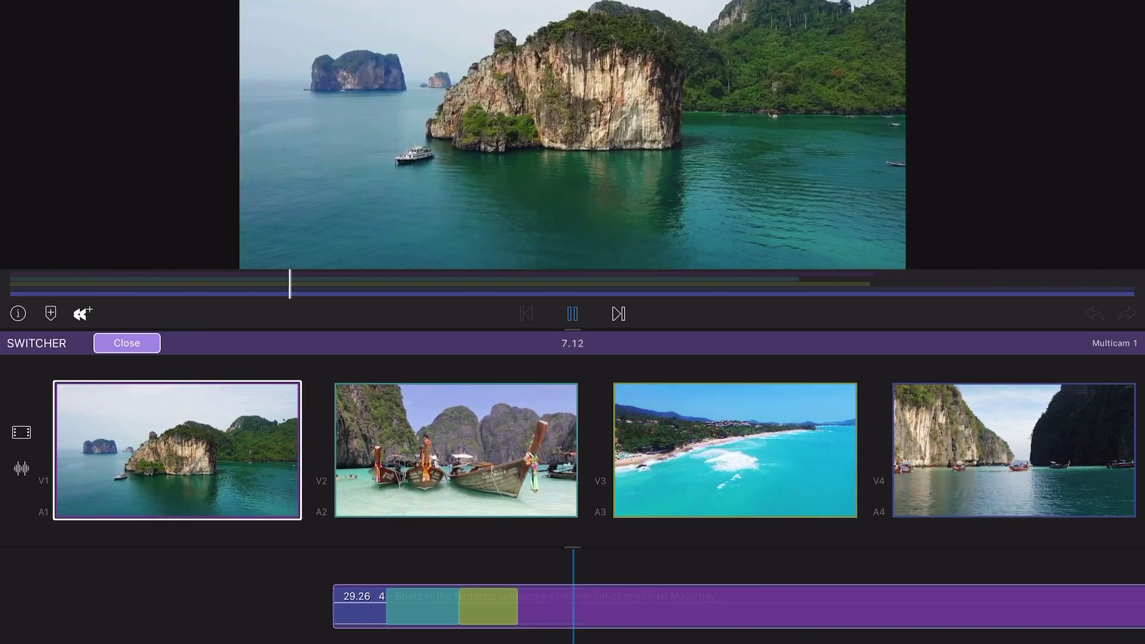
left_click(394, 465)
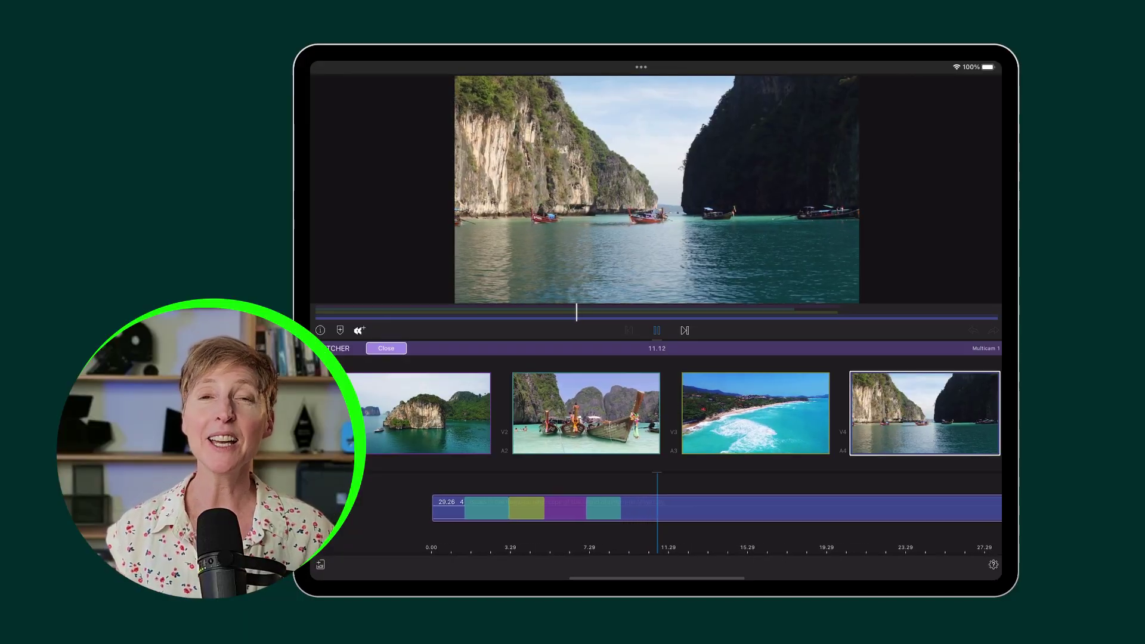
left_click(421, 413)
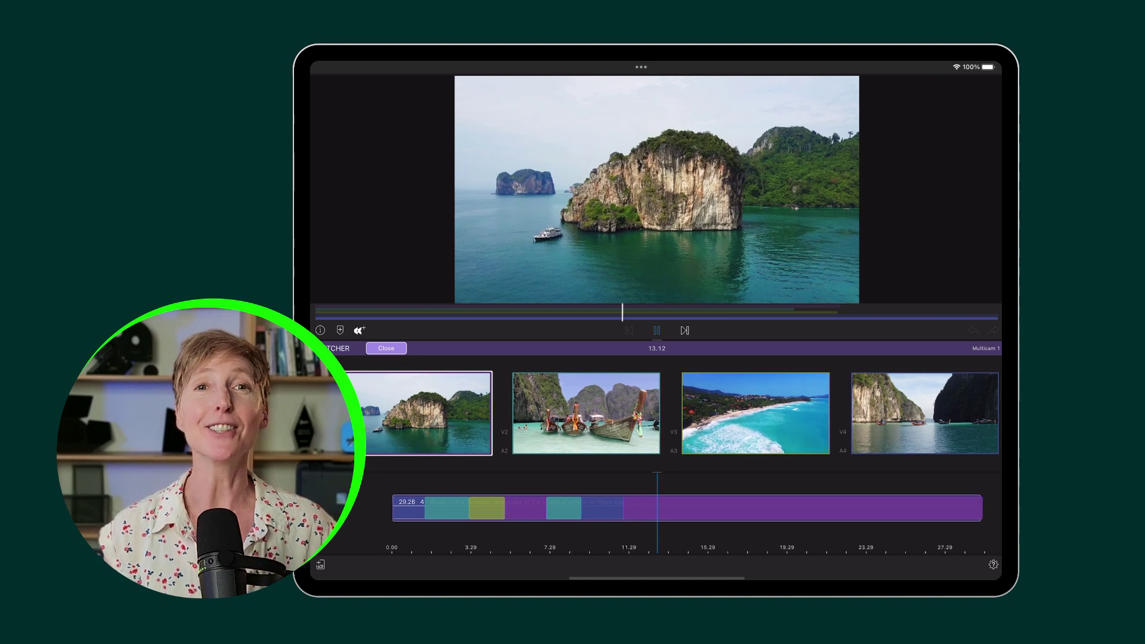
left_click(755, 413)
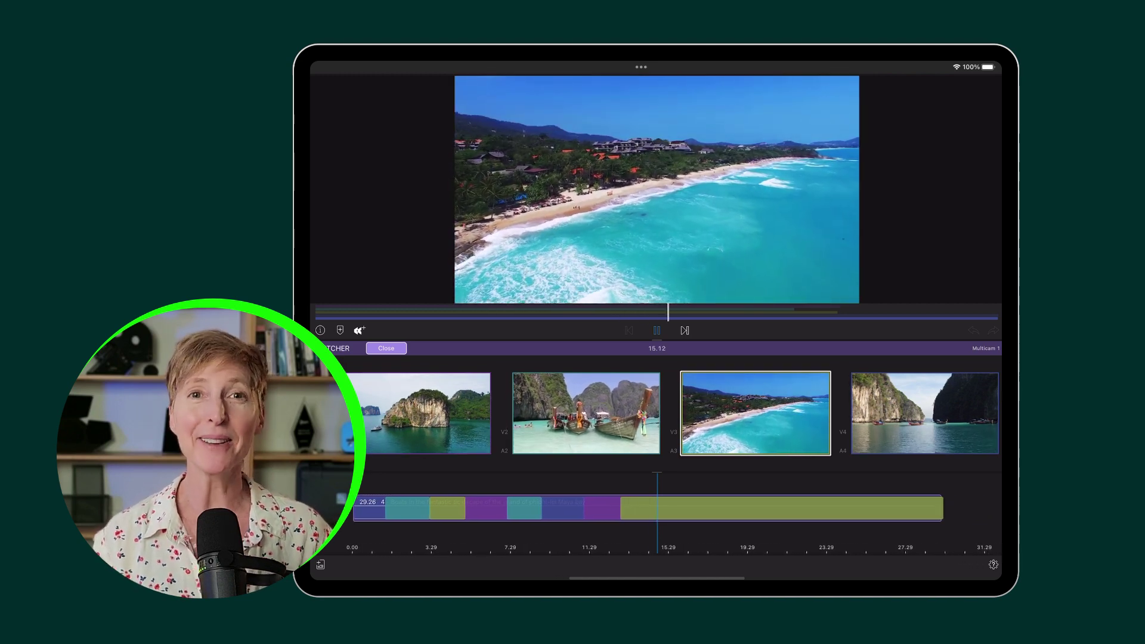